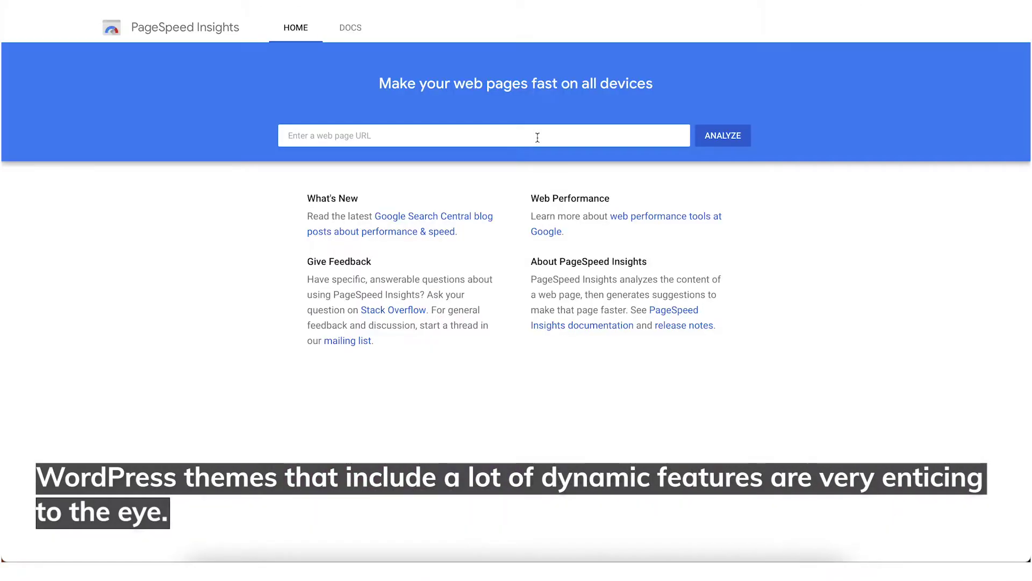
left_click(538, 137)
type("https://www.fs-code.com/blog")
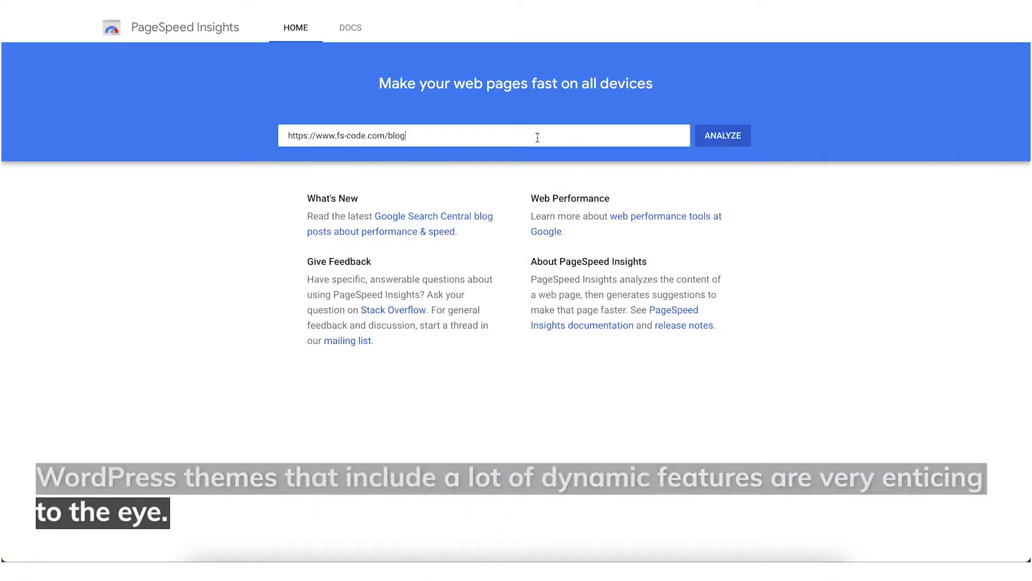
key("Return")
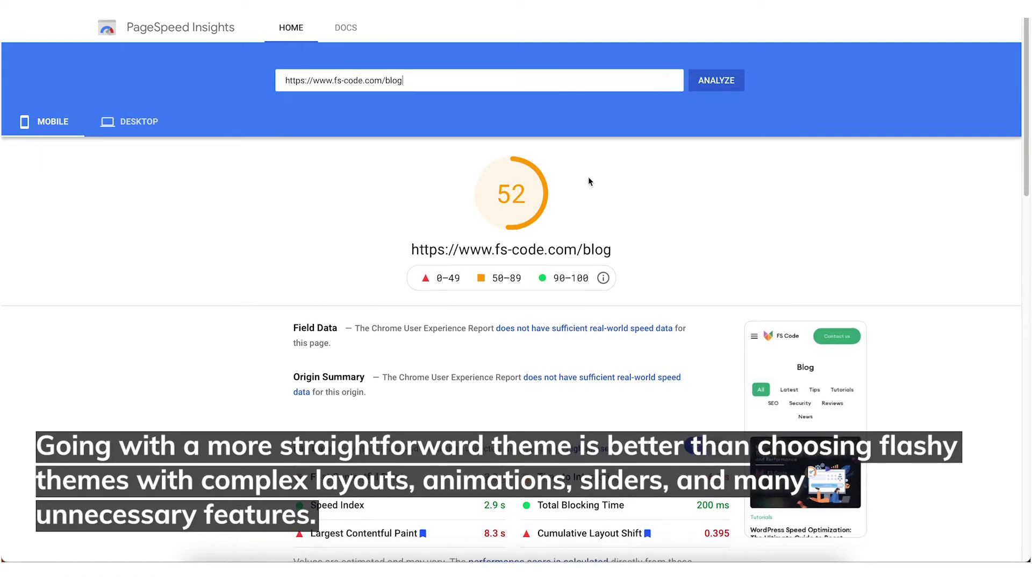
Examine the mobile report's improvement opportunities, including the details for serving images in next-gen formats.
scroll(589, 177, "down", 7)
scroll(579, 229, "down", 3)
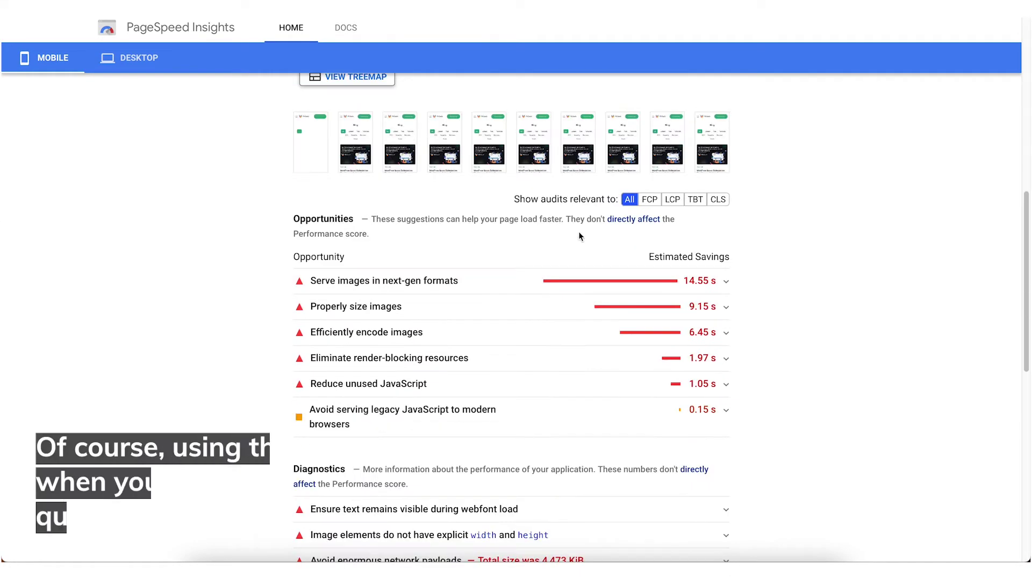
left_click(662, 280)
scroll(686, 291, "down", 1)
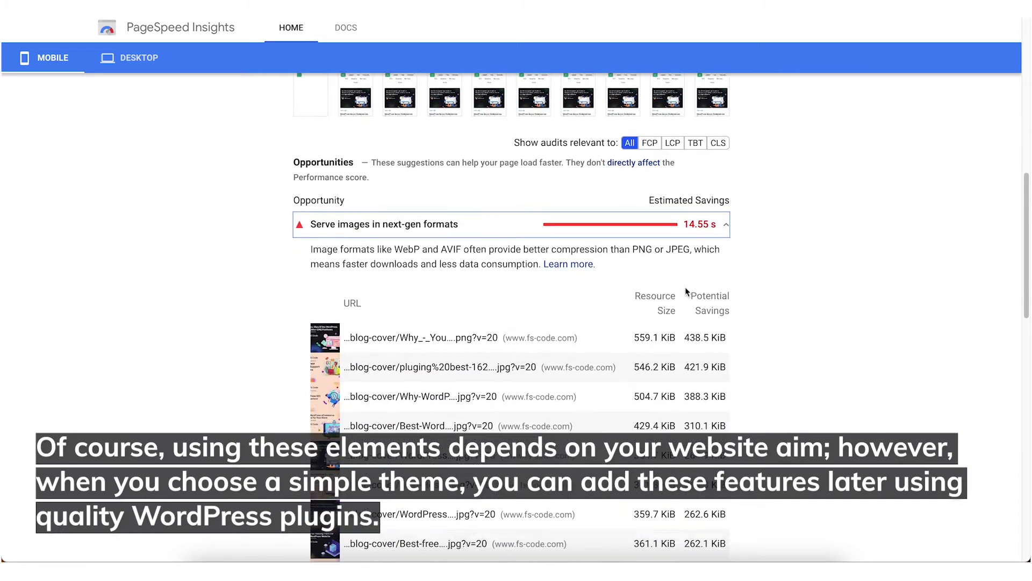
left_click(725, 230)
scroll(655, 346, "down", 1)
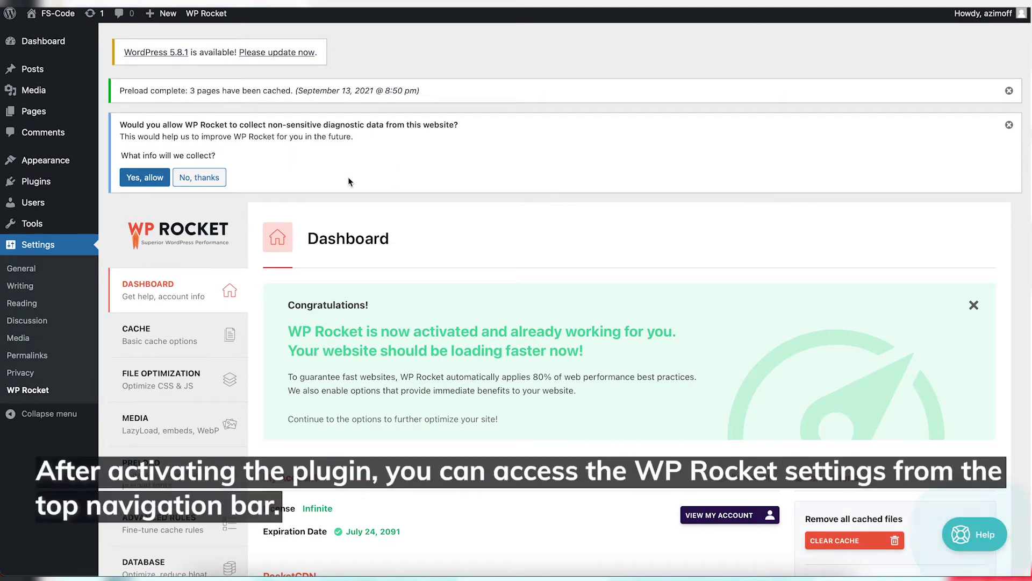
In WP Rocket's cache settings, make sure caching for mobile devices is enabled and save the changes.
left_click(166, 331)
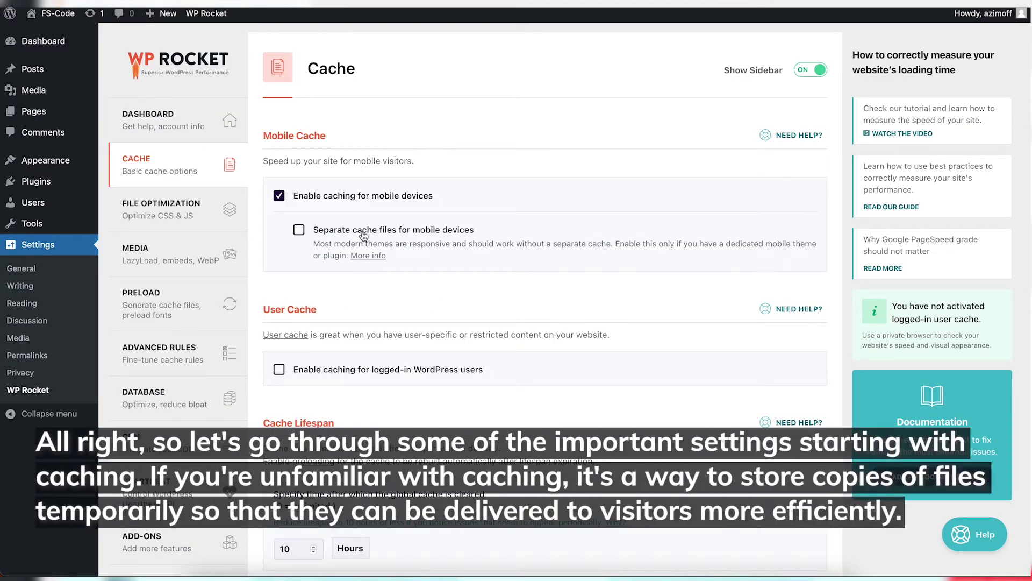
scroll(466, 242, "down", 3)
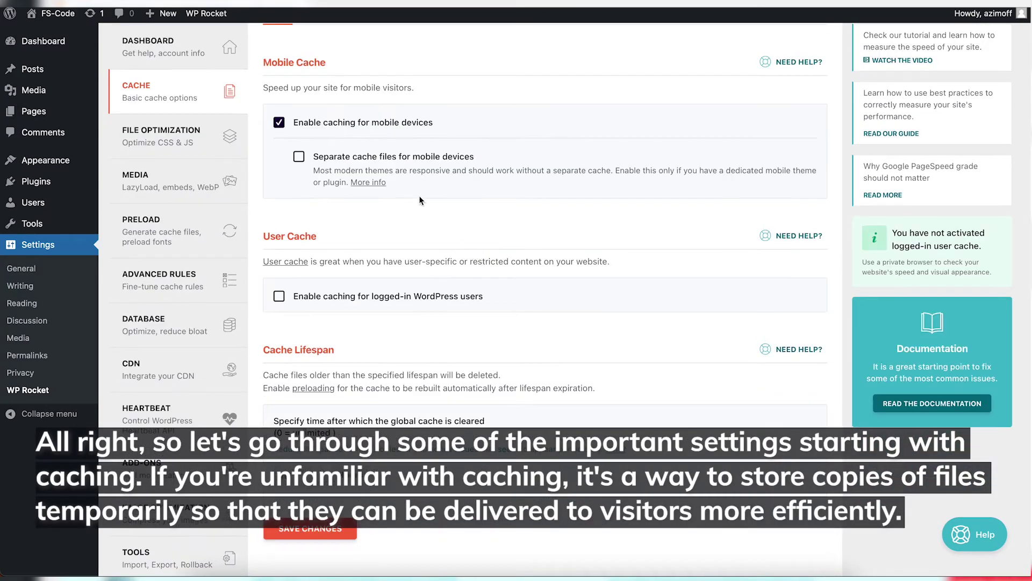
left_click(279, 124)
left_click(279, 124)
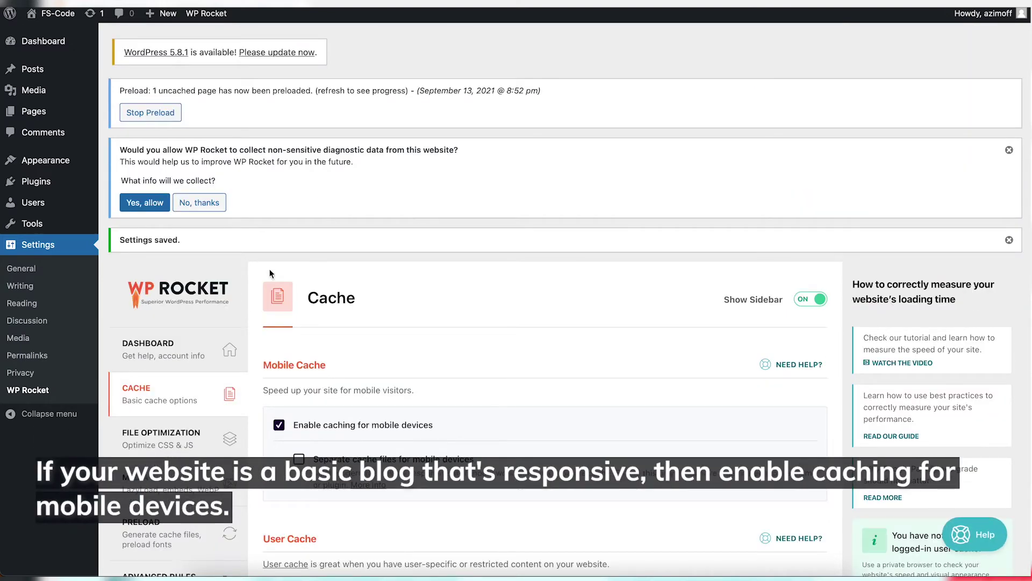
In the file optimization settings, enable minifying CSS files, combining CSS files and optimizing CSS delivery.
scroll(312, 290, "down", 2)
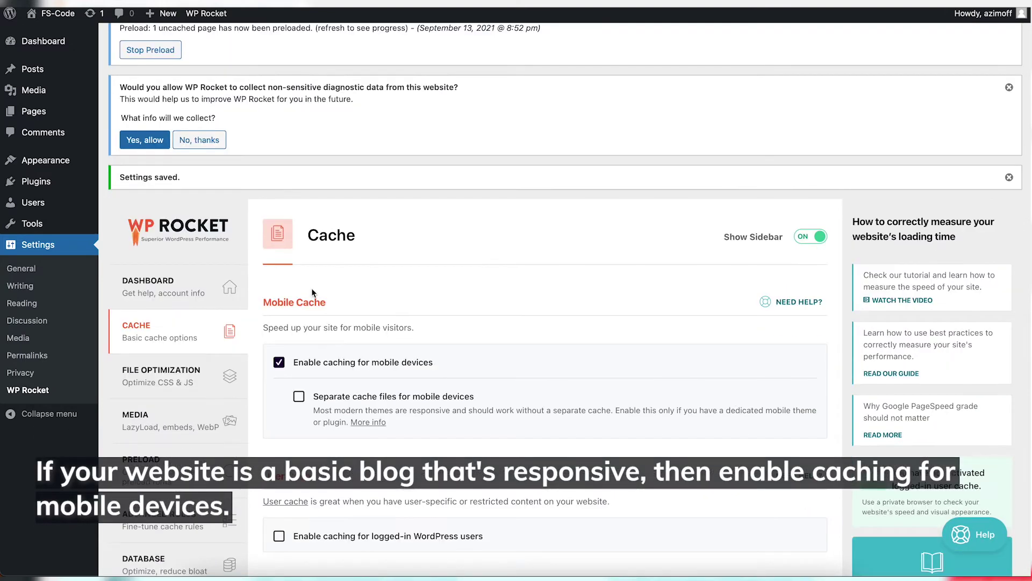
left_click(246, 376)
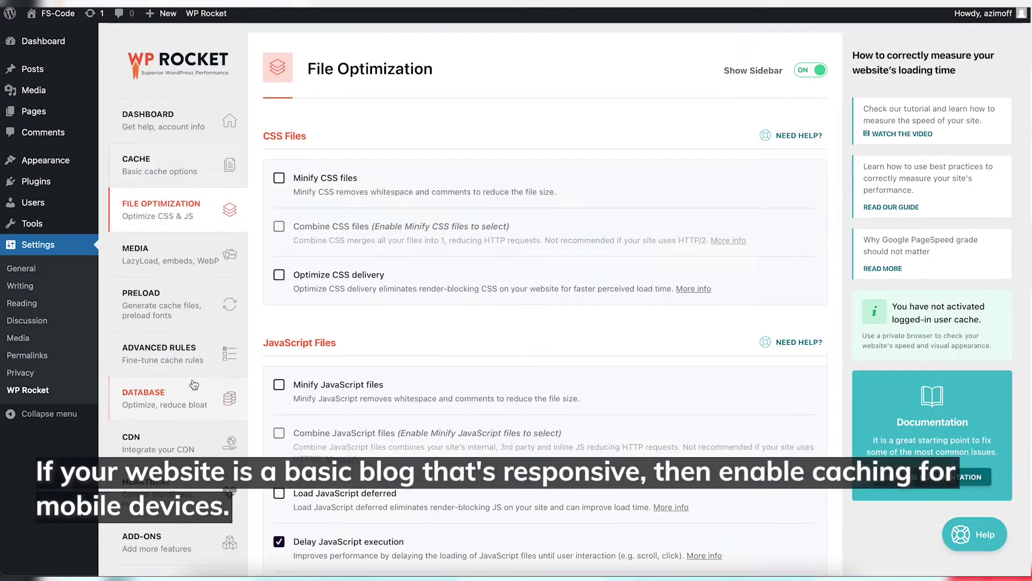
left_click(279, 178)
left_click(345, 283)
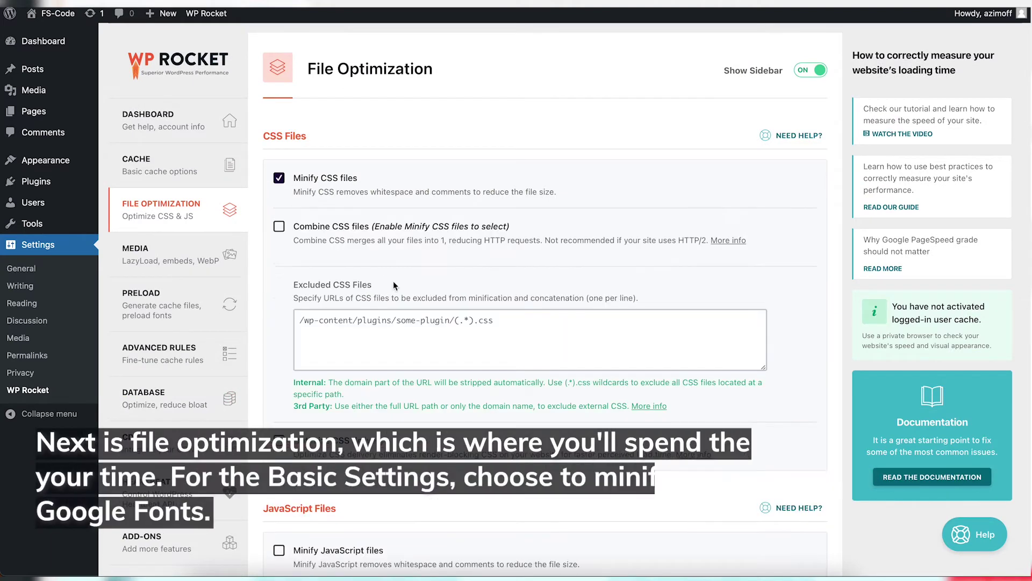
left_click(279, 227)
left_click(367, 335)
scroll(318, 366, "down", 2)
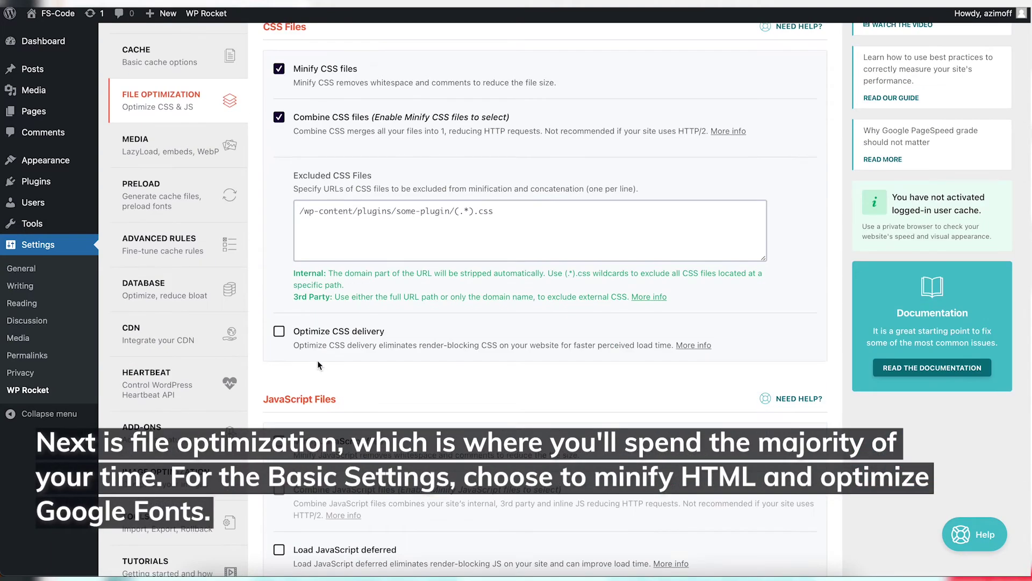
left_click(279, 332)
Activate minifying and combining of JavaScript files, and enable loading JavaScript deferred.
scroll(280, 323, "down", 5)
left_click(279, 281)
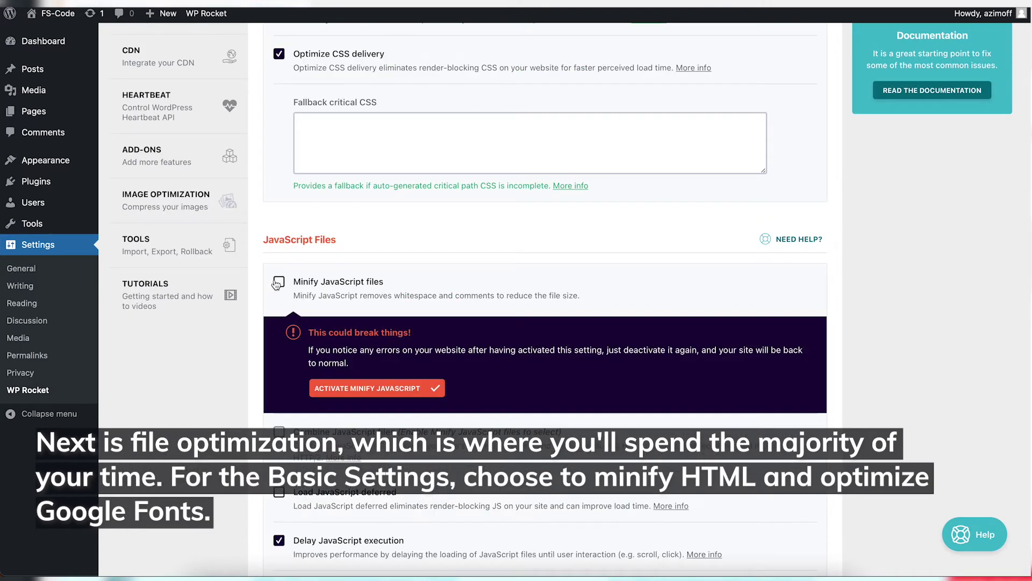
left_click(394, 387)
left_click(279, 331)
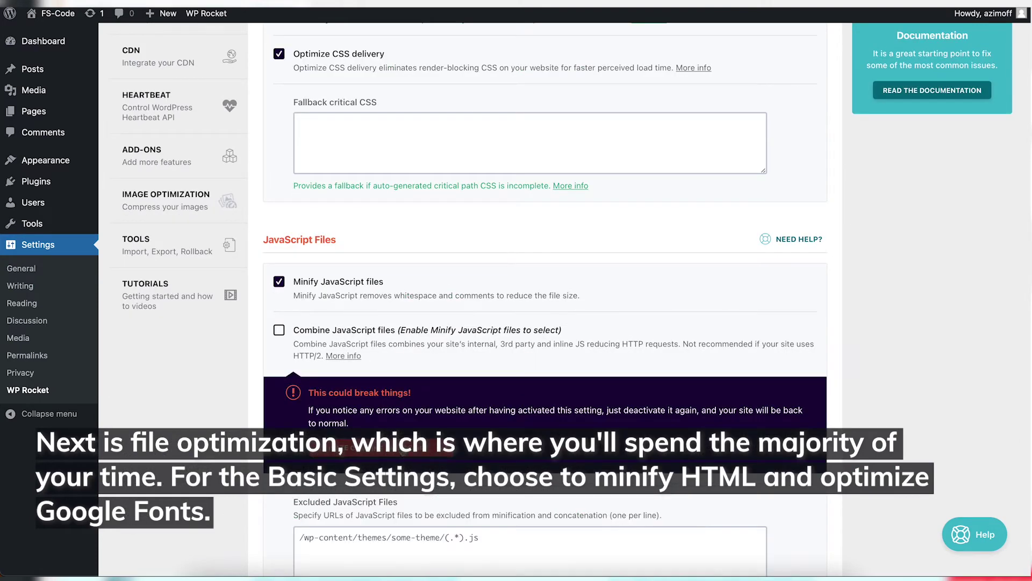
left_click(402, 449)
scroll(378, 414, "down", 5)
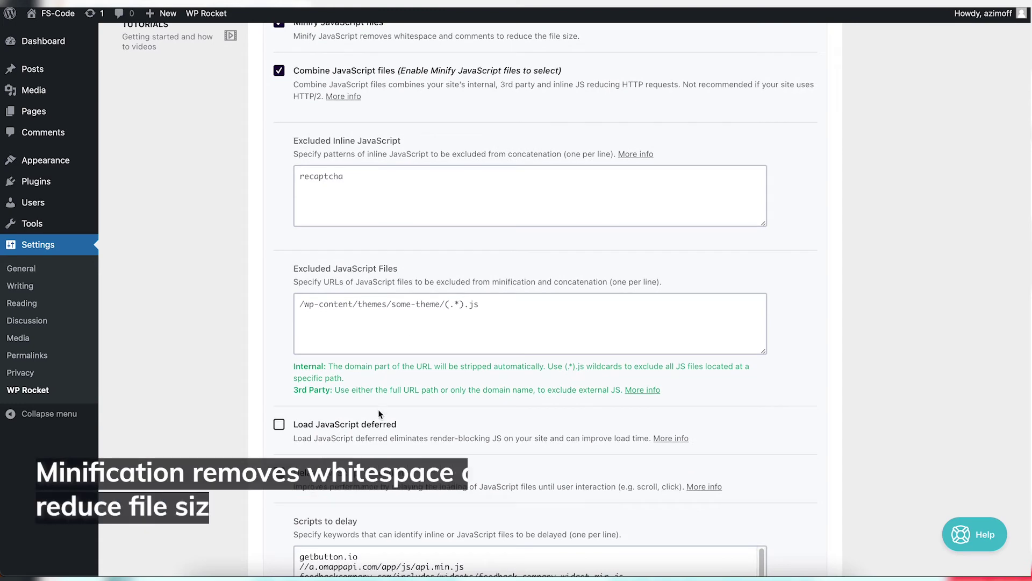
left_click(378, 424)
scroll(379, 420, "down", 6)
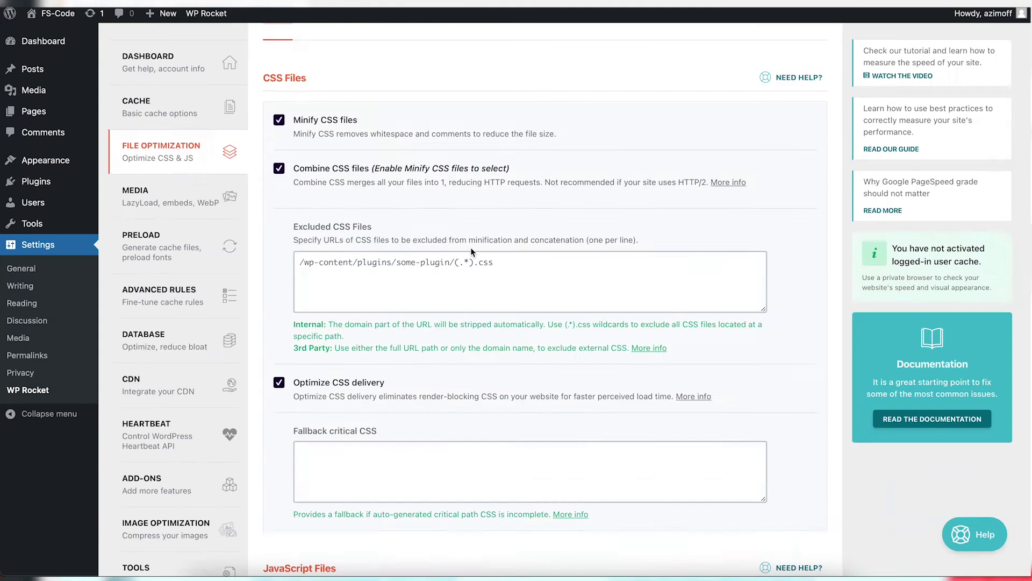
In the media settings, enable LazyLoad for images, iframes and videos, and replace YouTube iframes with a preview image.
left_click(180, 204)
left_click(278, 210)
left_click(279, 243)
left_click(299, 278)
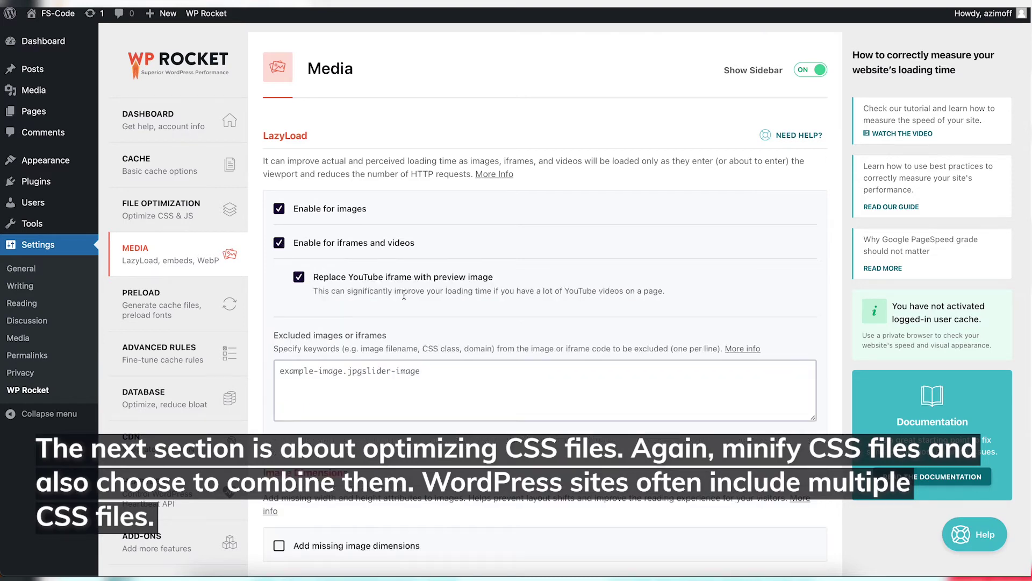
Enable adding missing image dimensions and WebP caching, and save the media settings.
scroll(393, 321, "down", 4)
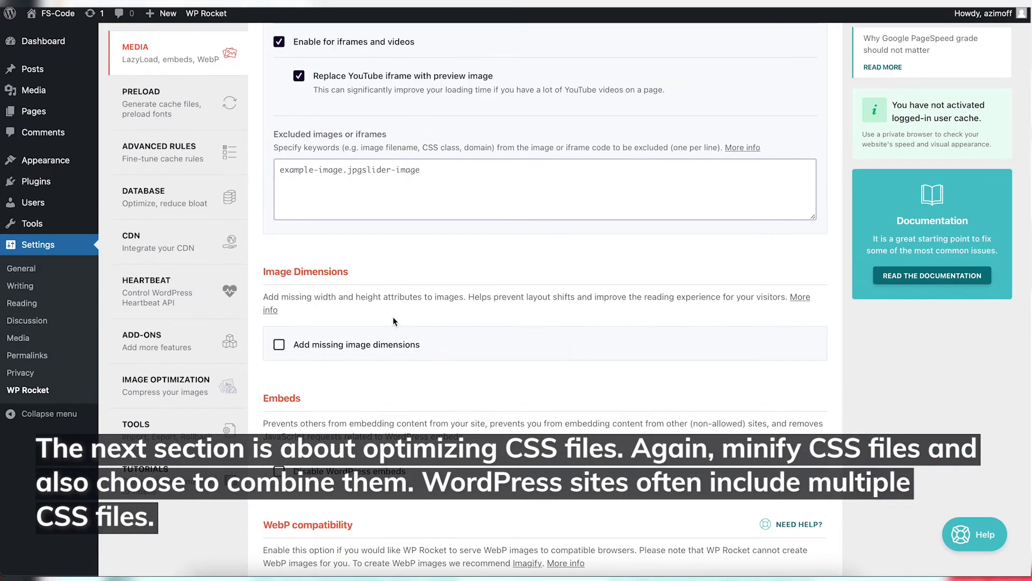
left_click(279, 344)
scroll(279, 344, "down", 1)
scroll(283, 401, "down", 1)
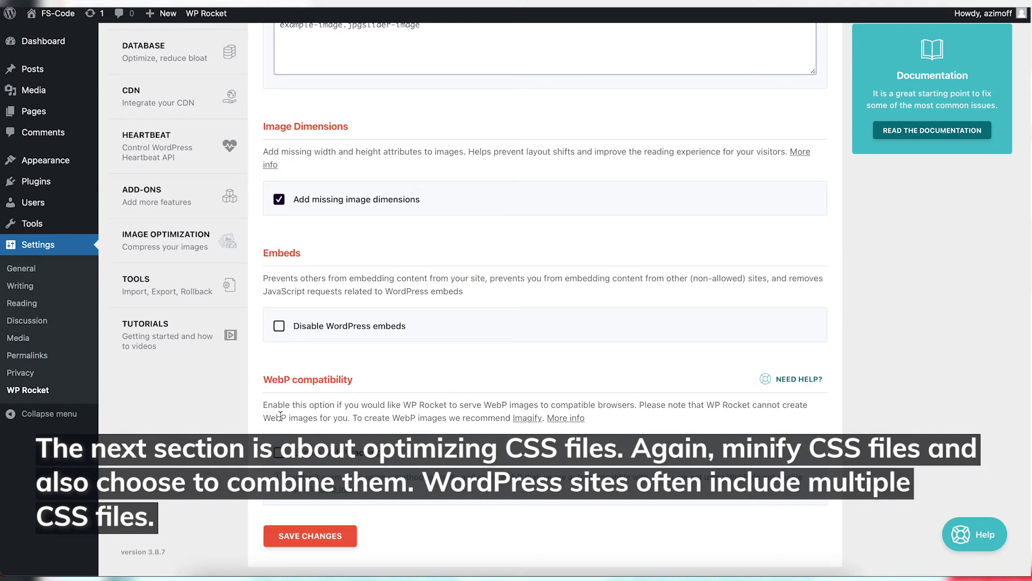
left_click(280, 453)
left_click(318, 555)
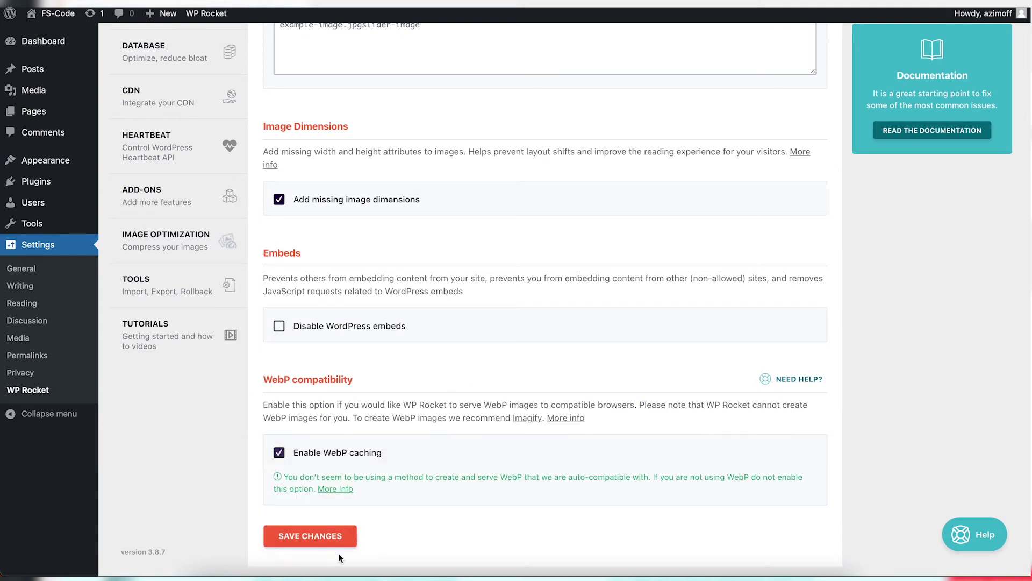
scroll(392, 406, "down", 1)
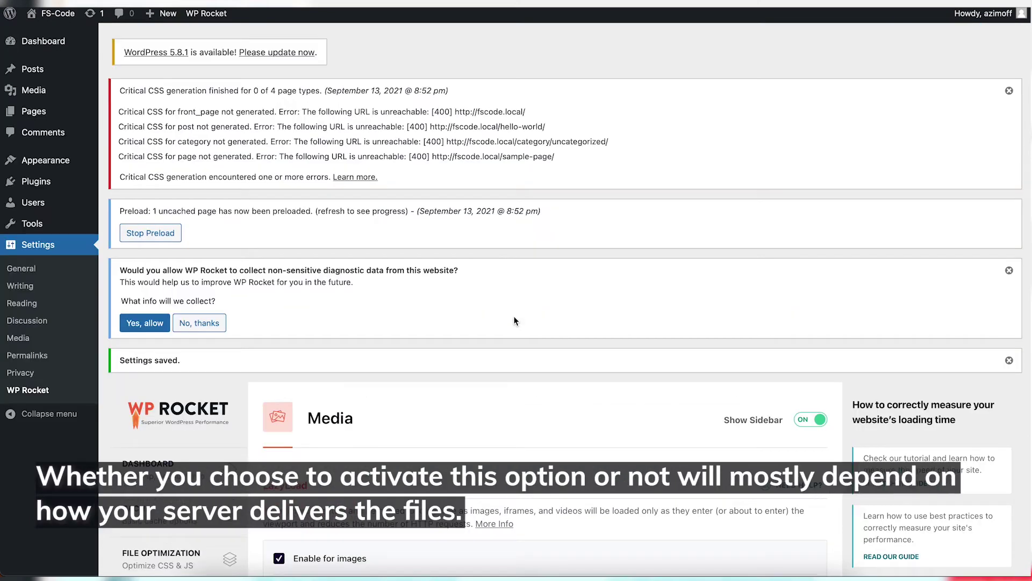
Open the preload settings and review the cache preloading, link preloading, DNS prefetch and font options.
scroll(456, 285, "down", 6)
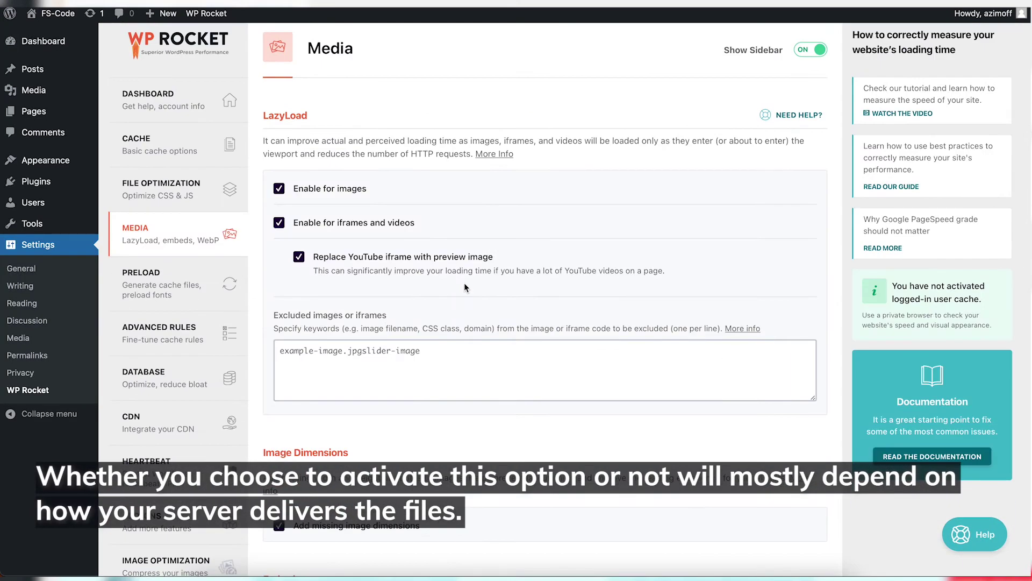
left_click(205, 266)
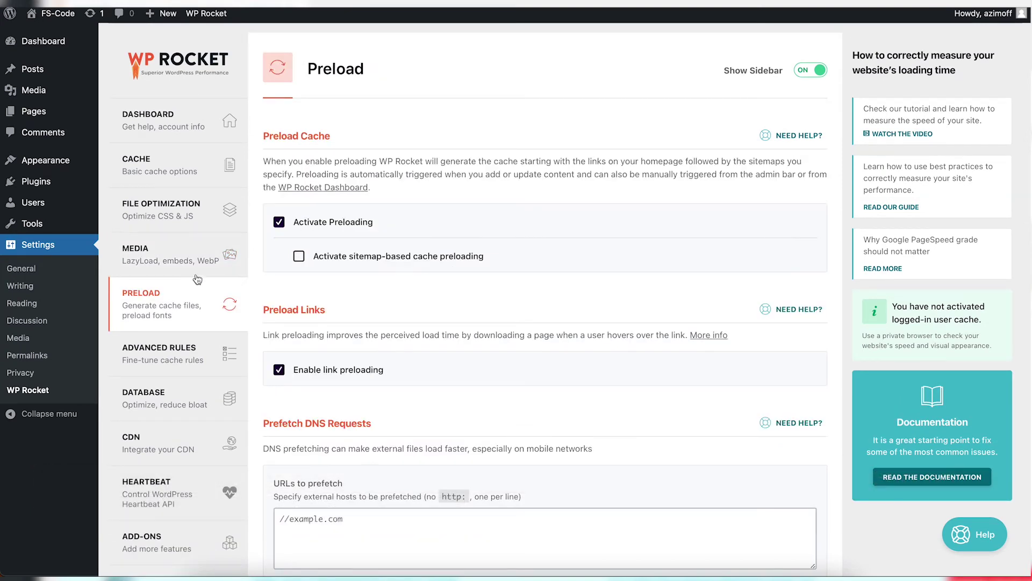
scroll(363, 278, "down", 6)
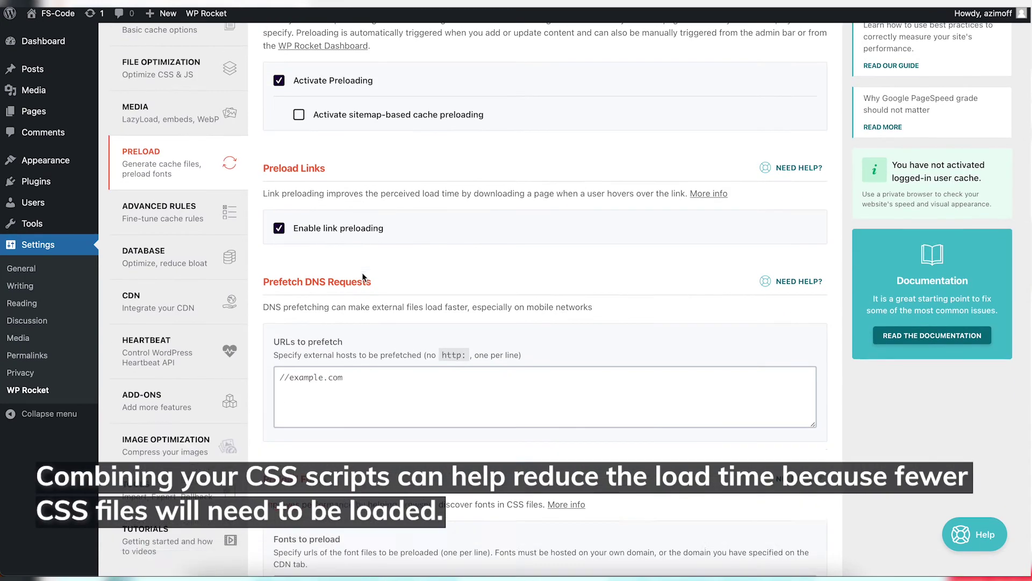
scroll(363, 272, "up", 2)
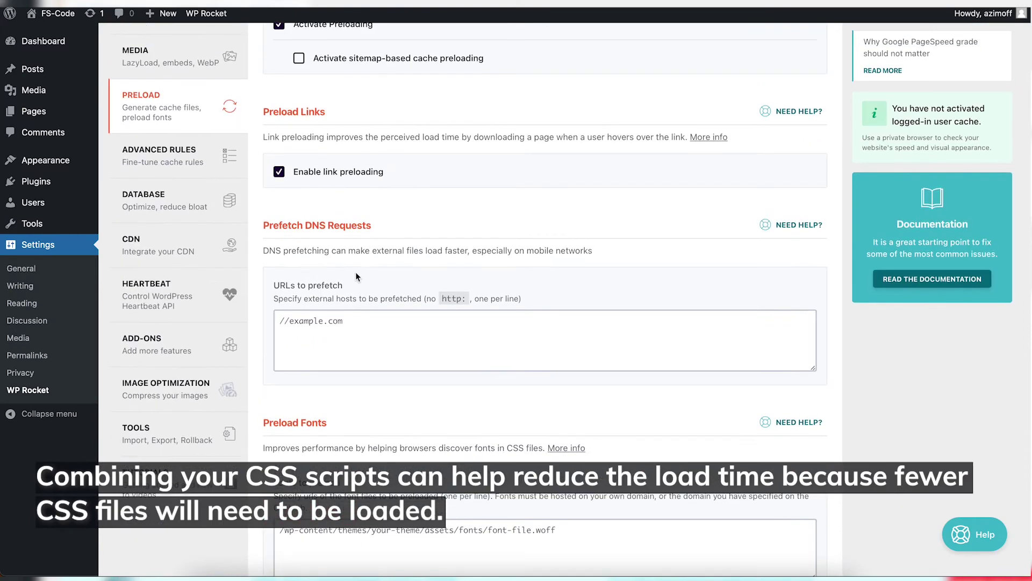
Enable the Content Delivery Network with "your CDN credentials" as the CDN CNAME and save the changes.
left_click(164, 249)
scroll(378, 225, "down", 1)
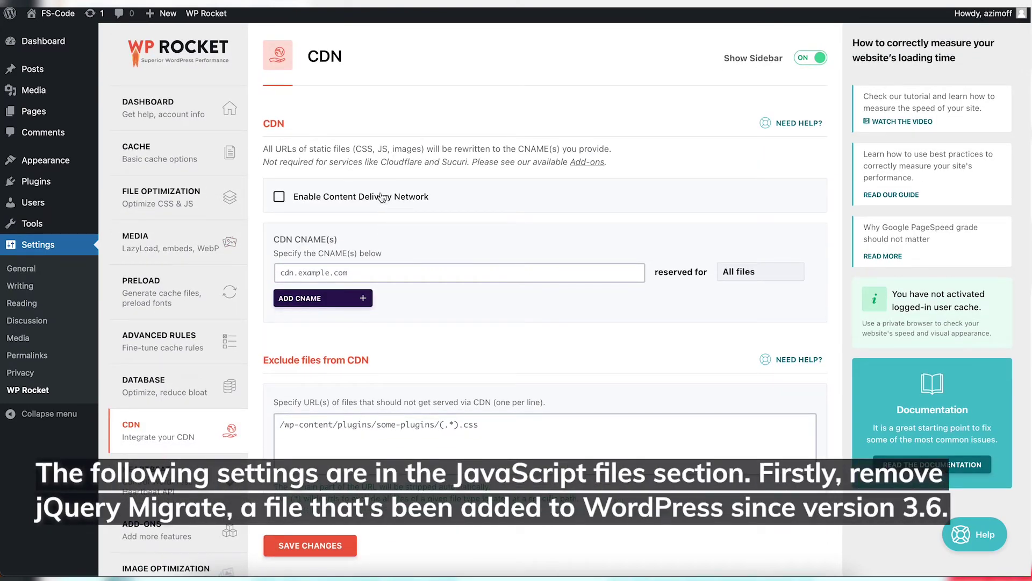
left_click(406, 275)
type("your")
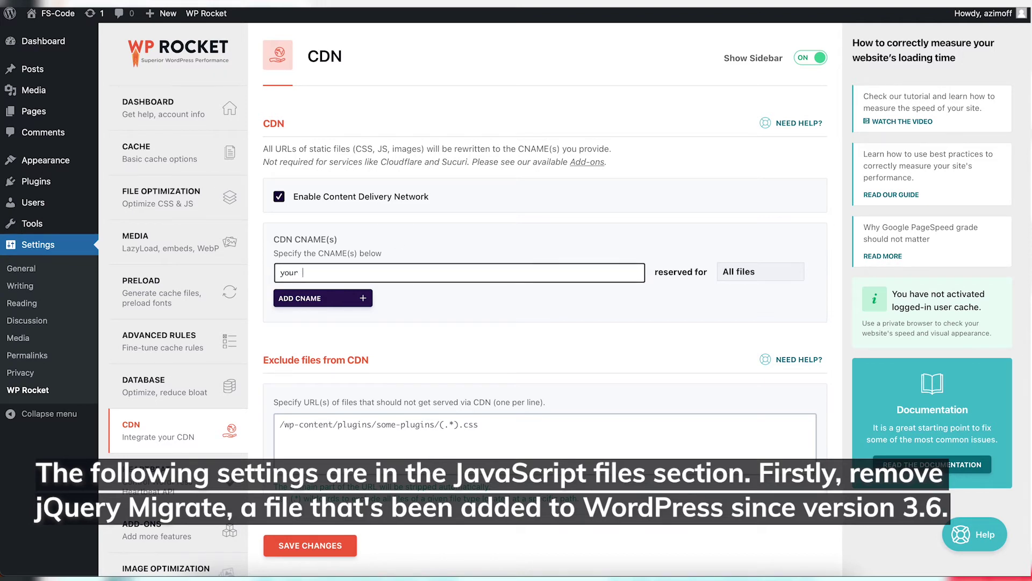
type(" CDN credentials")
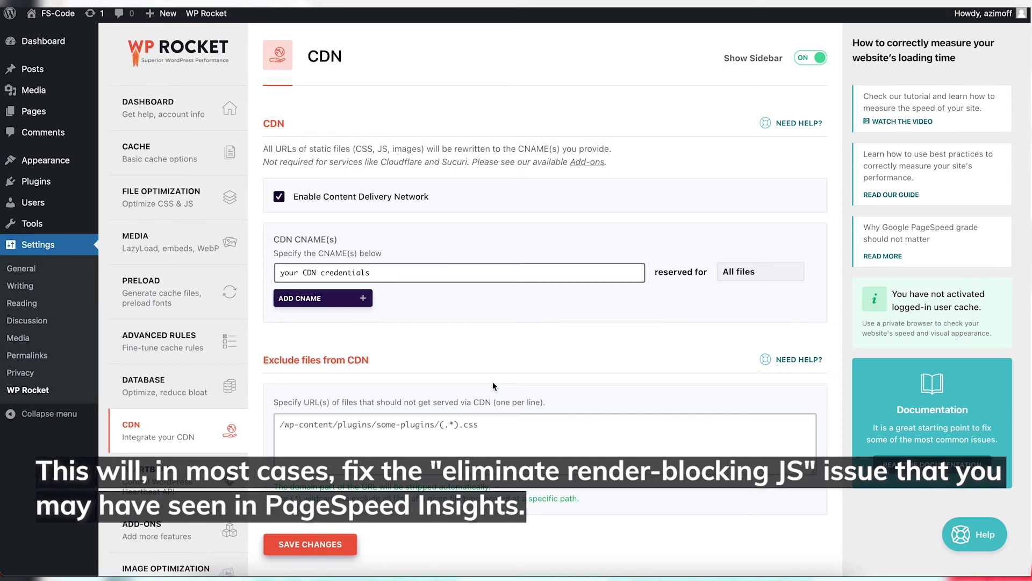
scroll(493, 386, "up", 5)
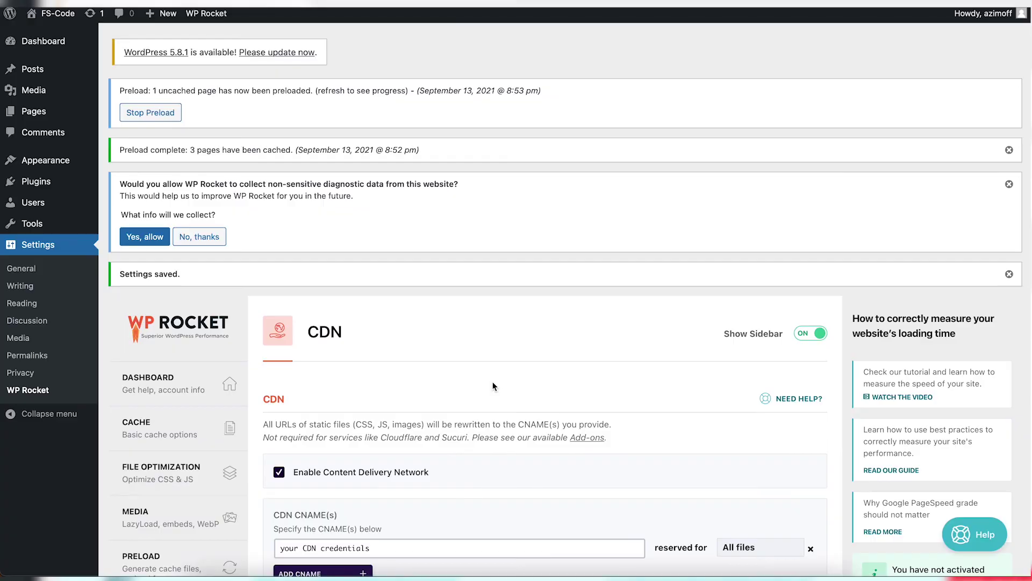